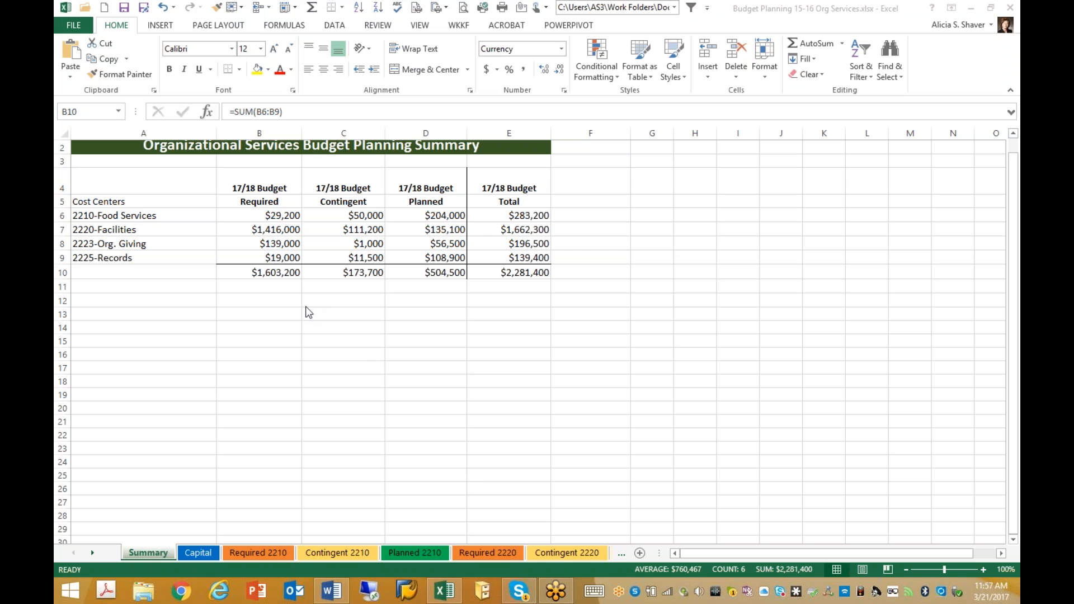
# Step: Insert a 3-D pie chart from the budget category headings in B5:D5 and the column totals in B10:D10
pyautogui.click(257, 199)
pyautogui.moveTo(259, 200); pyautogui.dragTo(399, 207)
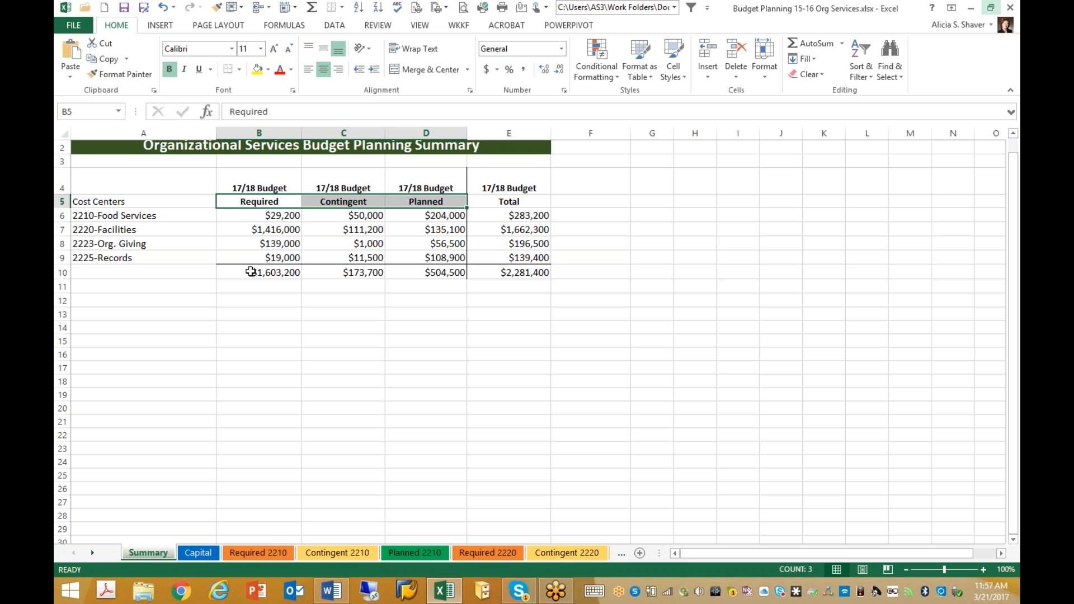
pyautogui.click(251, 272)
pyautogui.moveTo(250, 272); pyautogui.dragTo(402, 276)
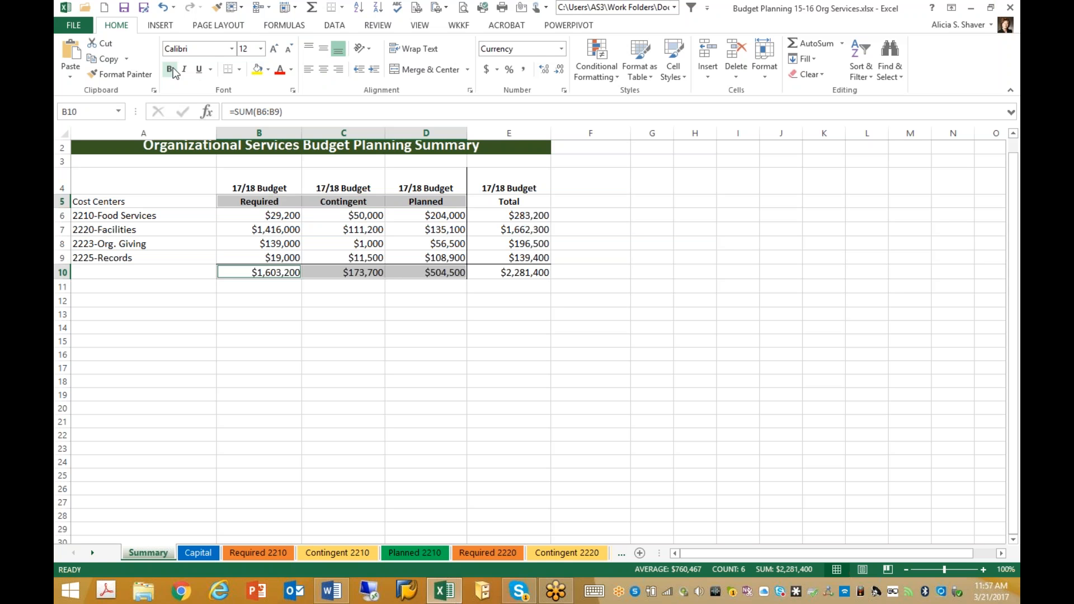
pyautogui.click(161, 26)
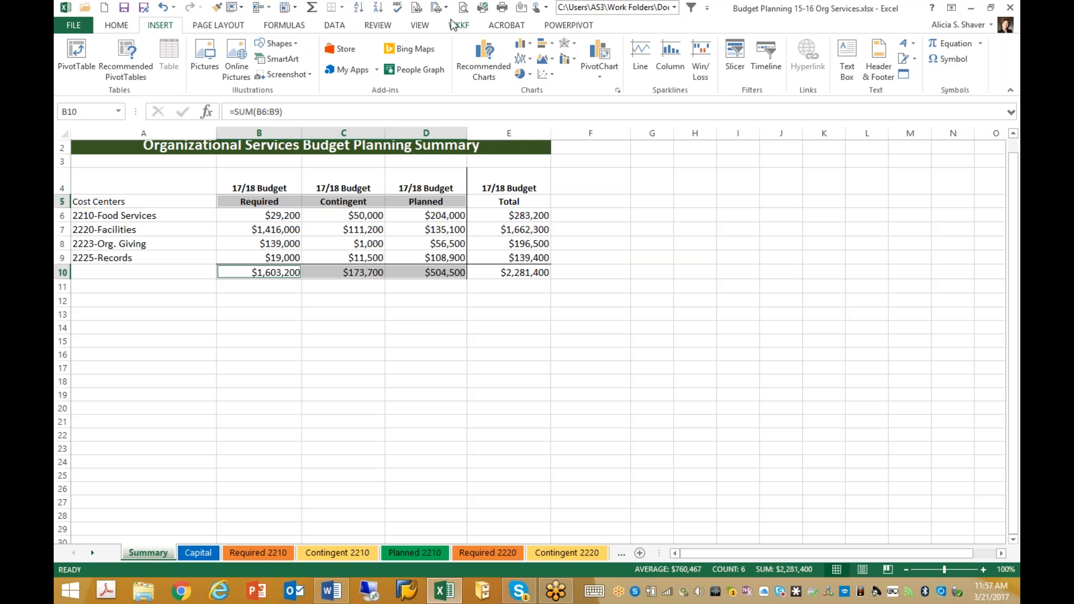
pyautogui.click(531, 75)
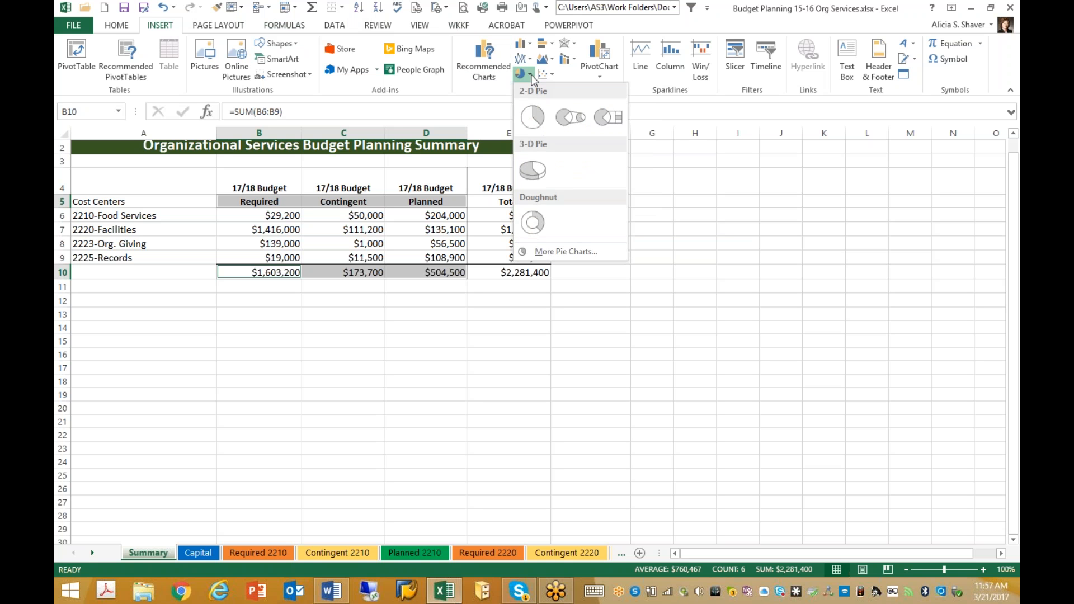
pyautogui.click(535, 168)
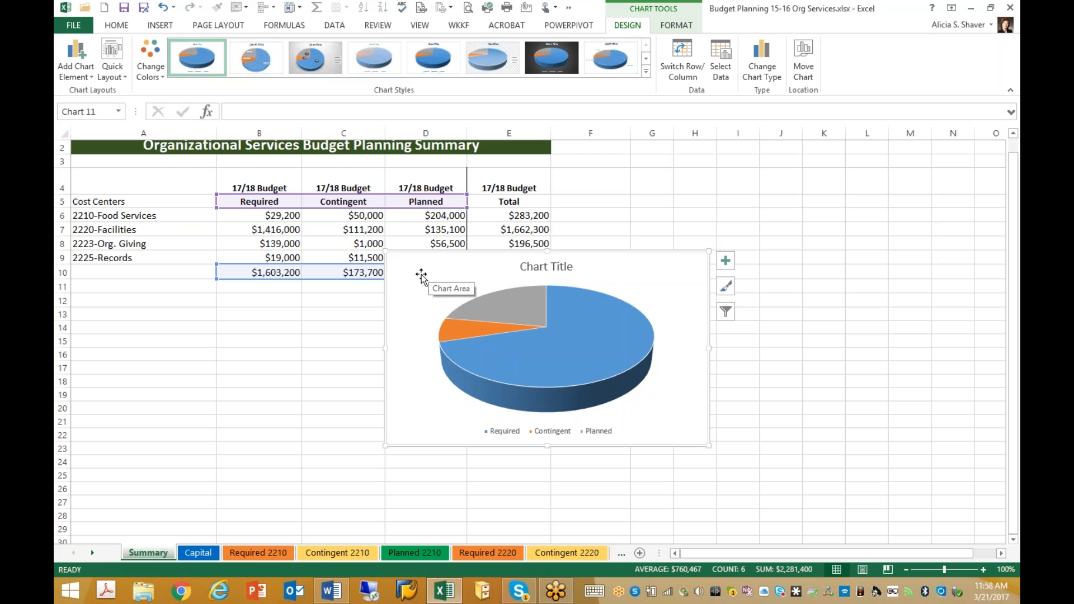
# Step: Move the pie chart below the summary table and enlarge it to span columns A to E, rows 12 to 28
pyautogui.moveTo(406, 272)
pyautogui.mouseDown()
pyautogui.moveTo(232, 310)
pyautogui.moveTo(91, 315)
pyautogui.mouseUp()
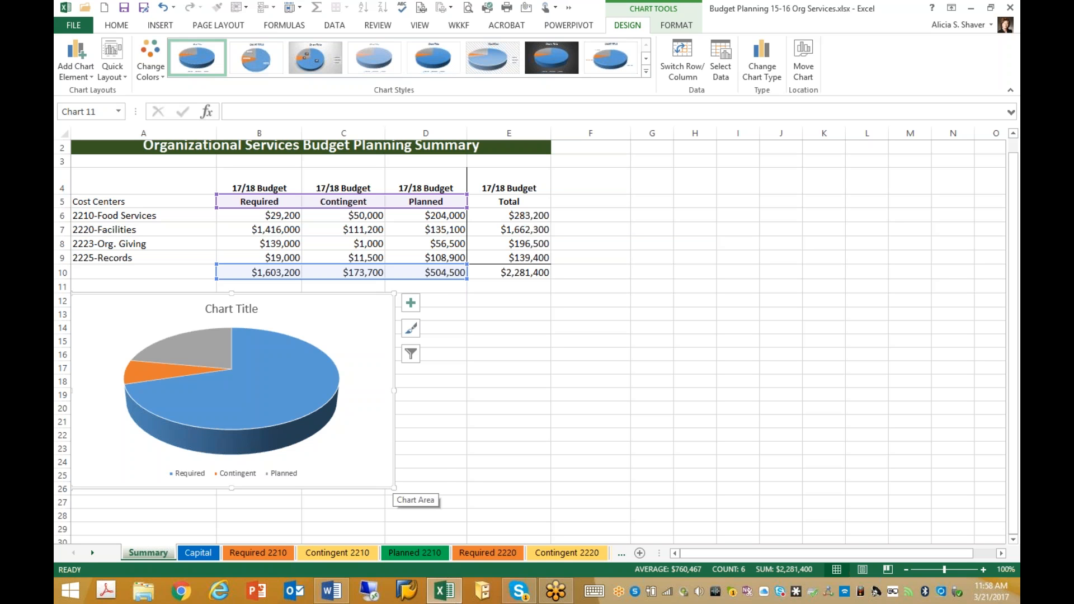
pyautogui.moveTo(394, 487); pyautogui.dragTo(551, 520)
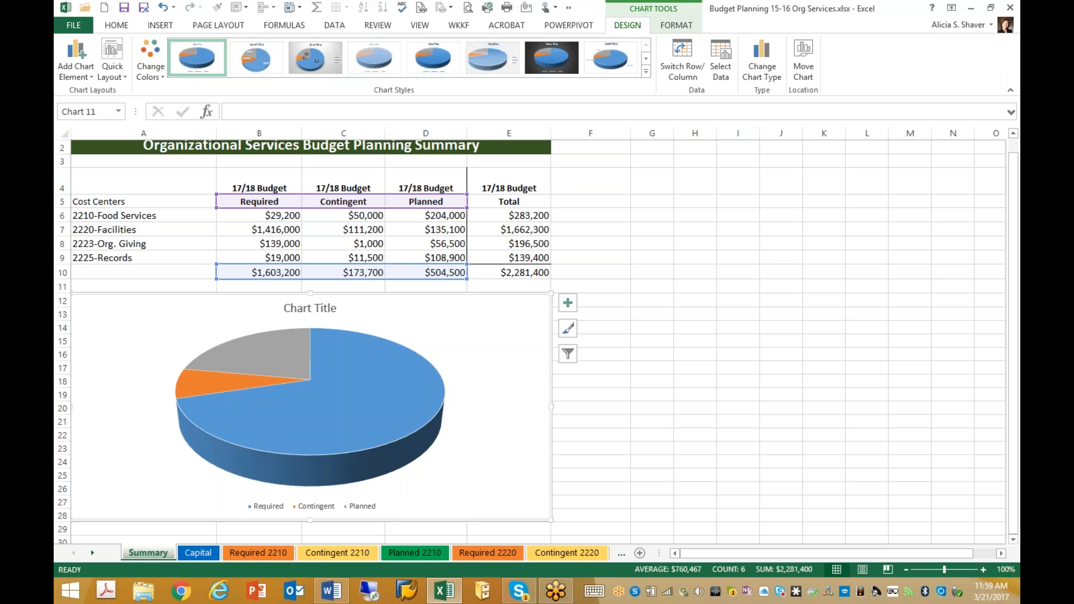
# Step: Change the chart title to "Organizational Services 17/18 Budget"
pyautogui.click(314, 315)
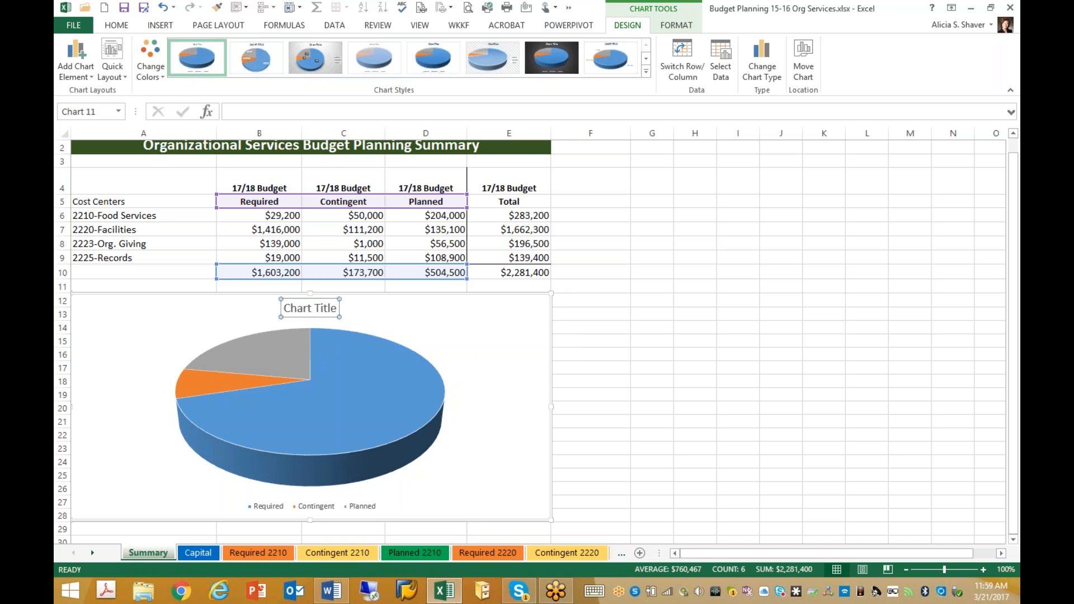
pyautogui.doubleClick(314, 315)
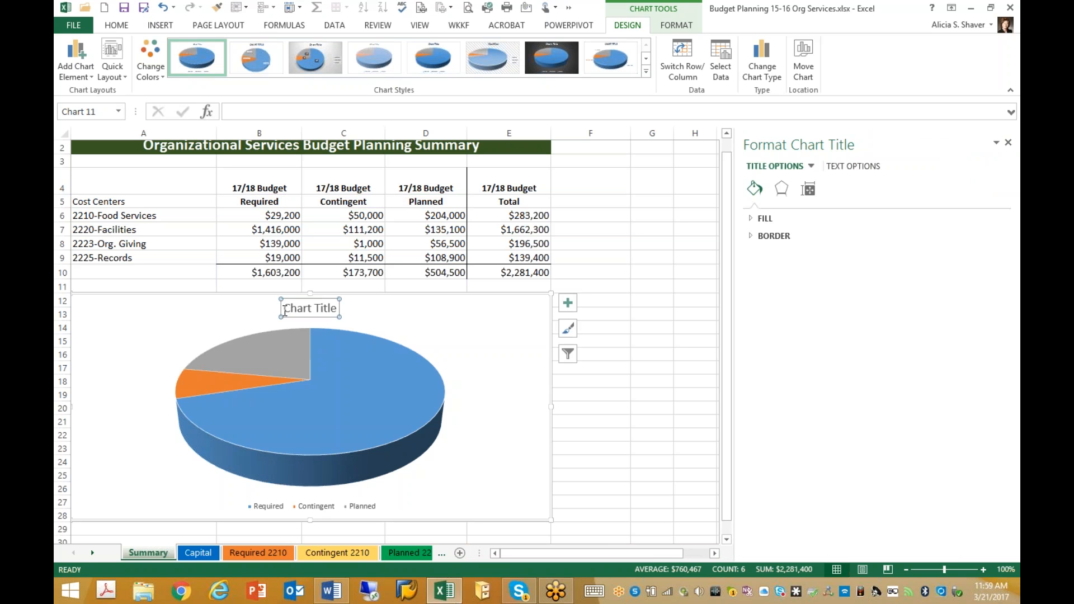
pyautogui.moveTo(284, 309); pyautogui.dragTo(327, 309)
pyautogui.write('Organizational Services 17')
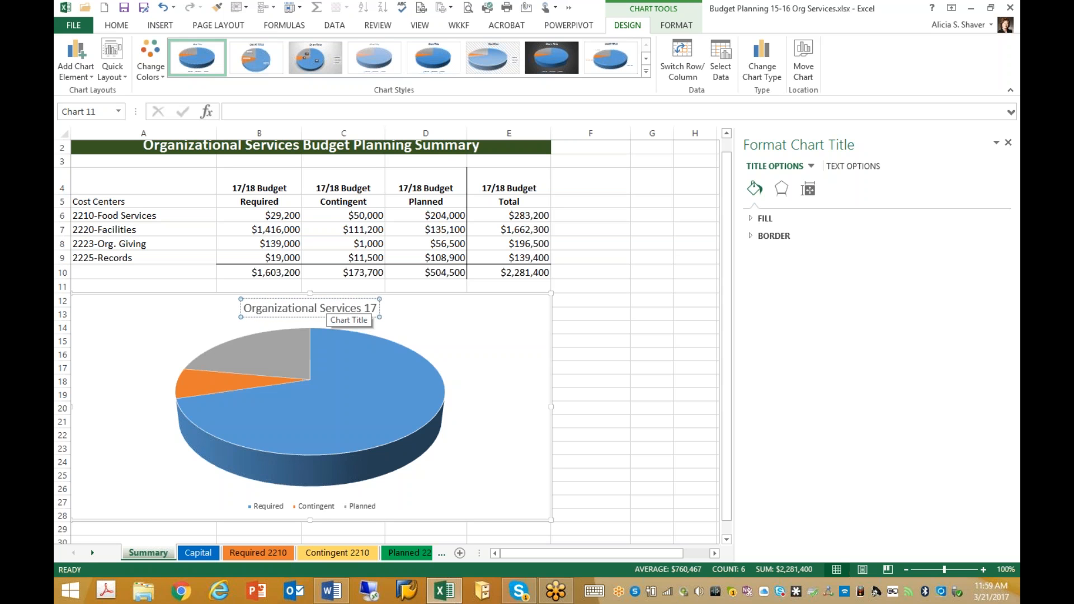
pyautogui.write('/18')
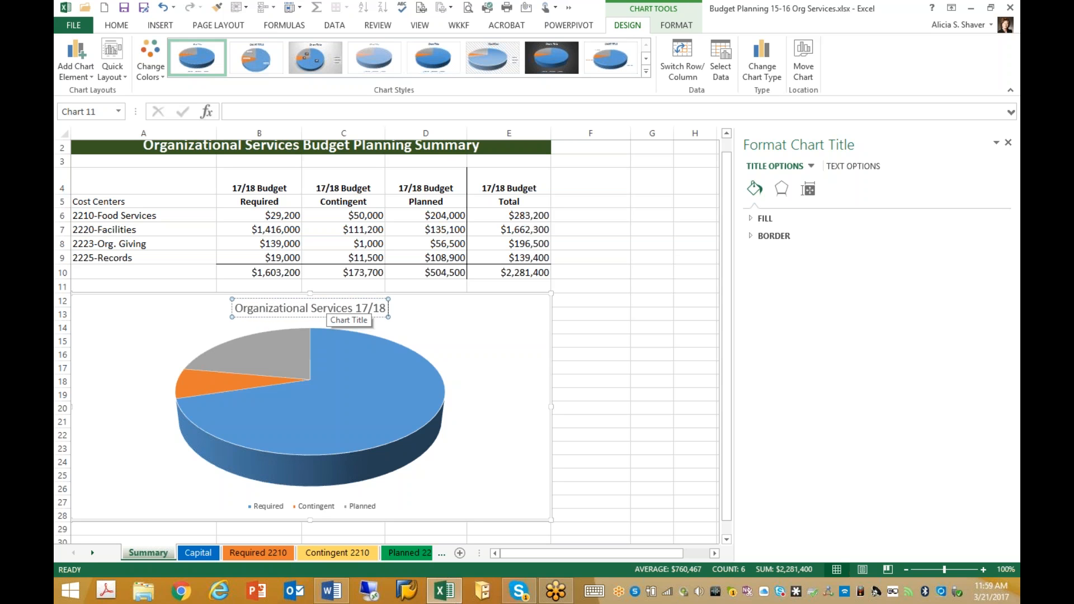
pyautogui.write(' Budget')
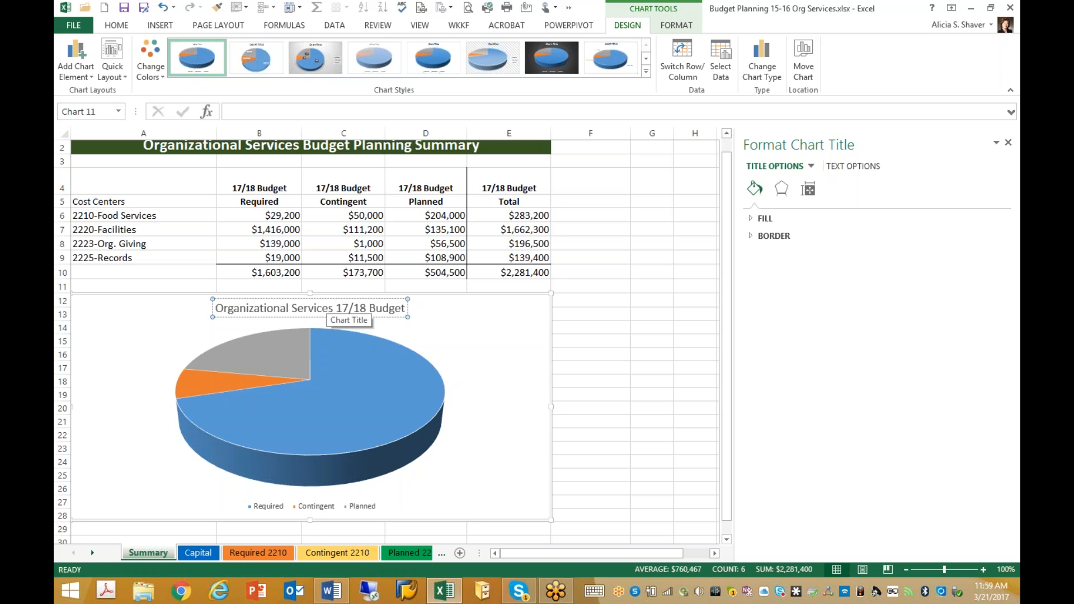
# Step: Rotate the 3-D pie so the small Contingent slice faces forward, setting the X rotation to 210°
pyautogui.rightClick(487, 355)
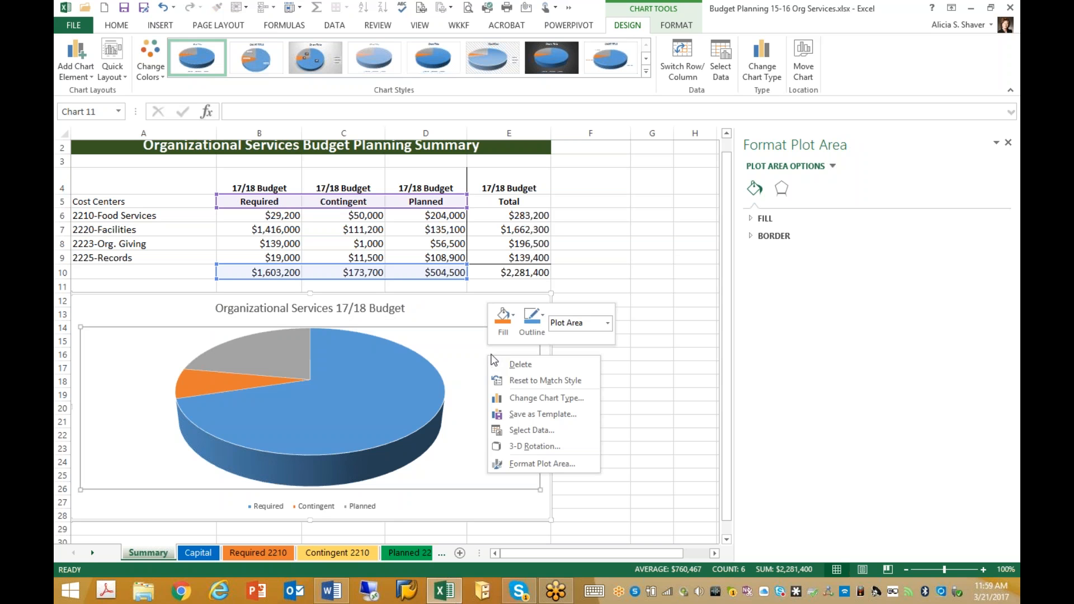
pyautogui.click(537, 446)
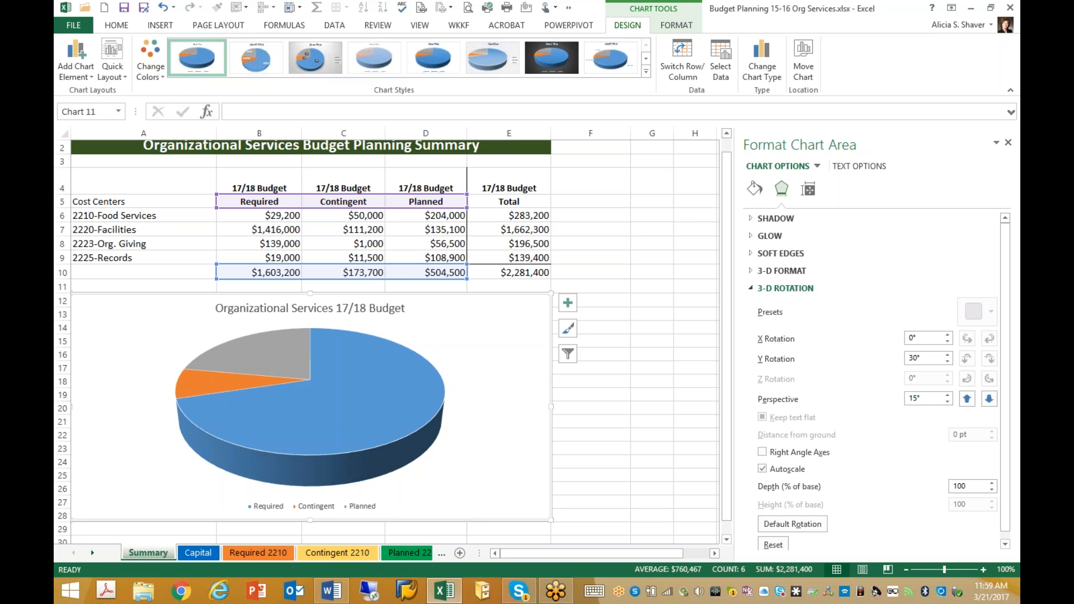
pyautogui.click(948, 335)
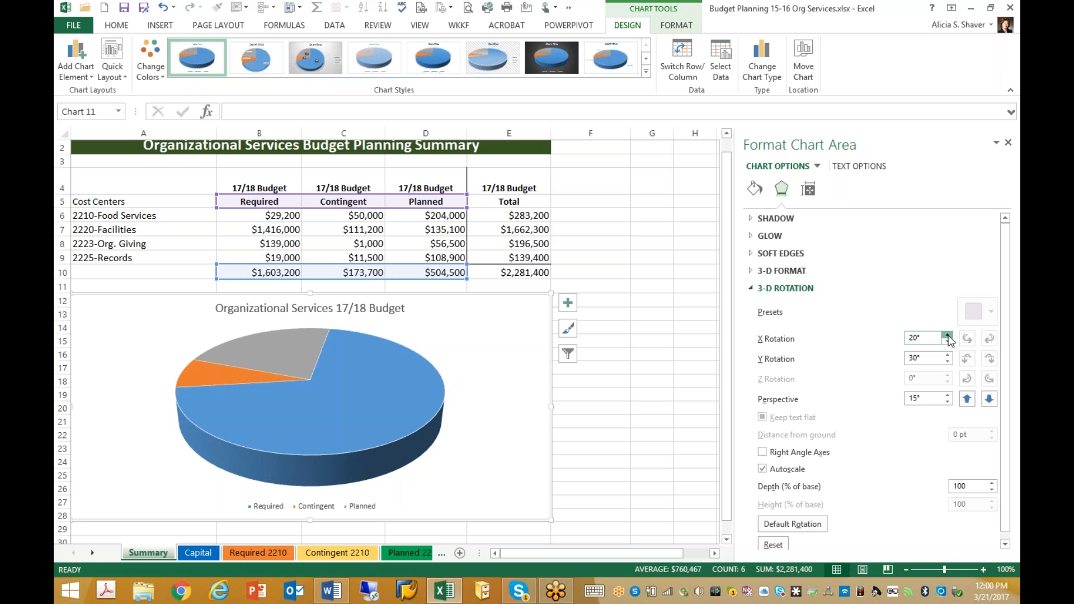
pyautogui.click(948, 336)
pyautogui.click(948, 336)
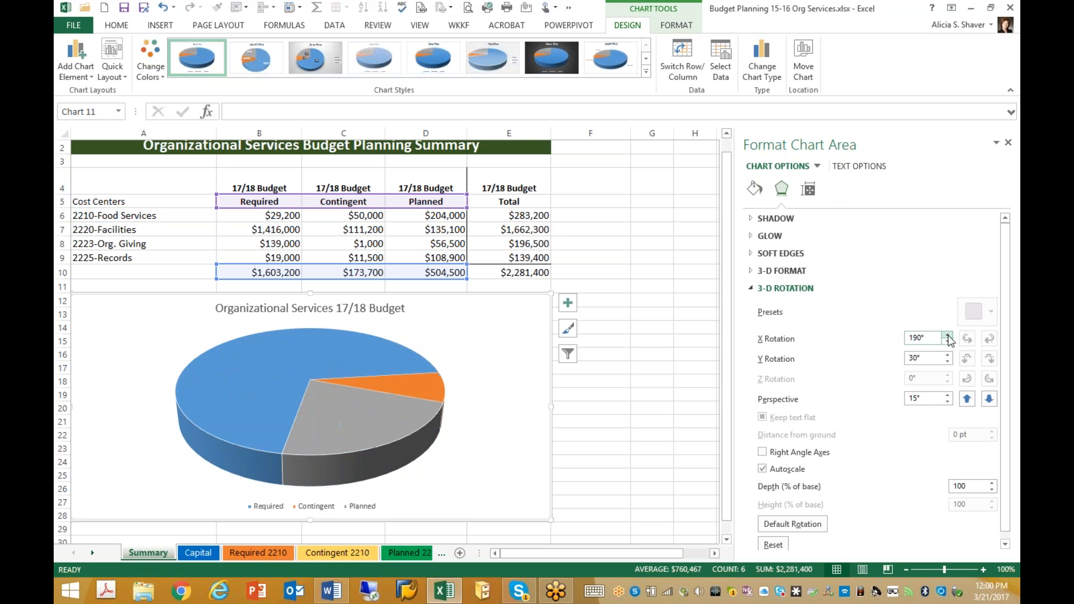
pyautogui.click(948, 335)
pyautogui.click(948, 335)
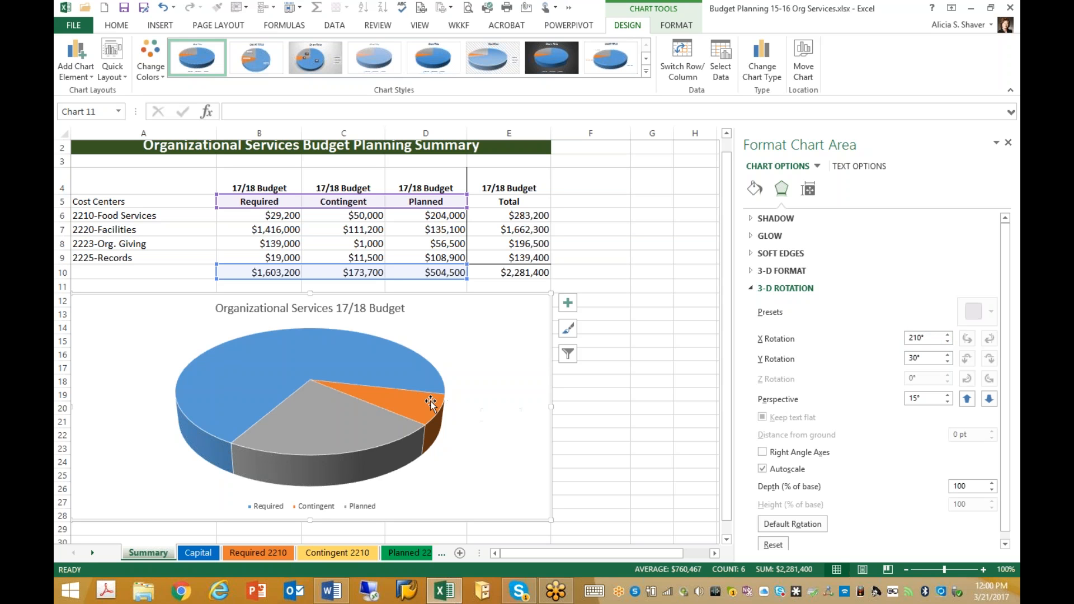
# Step: Pull only the orange Contingent slice slightly outward from the rest of the pie
pyautogui.click(415, 404)
pyautogui.click(414, 404)
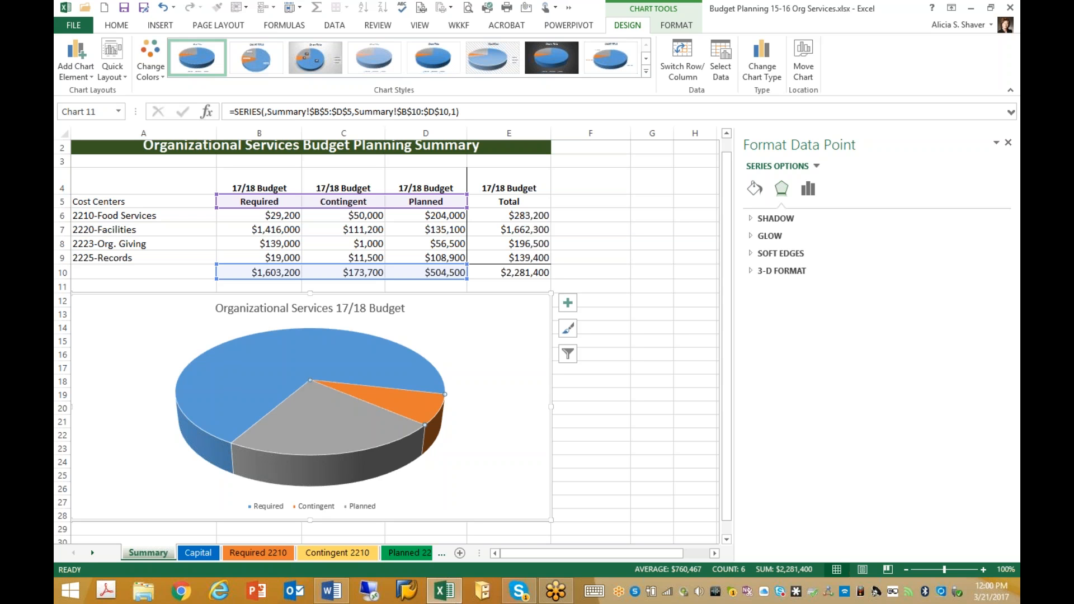
pyautogui.moveTo(417, 405); pyautogui.dragTo(437, 415)
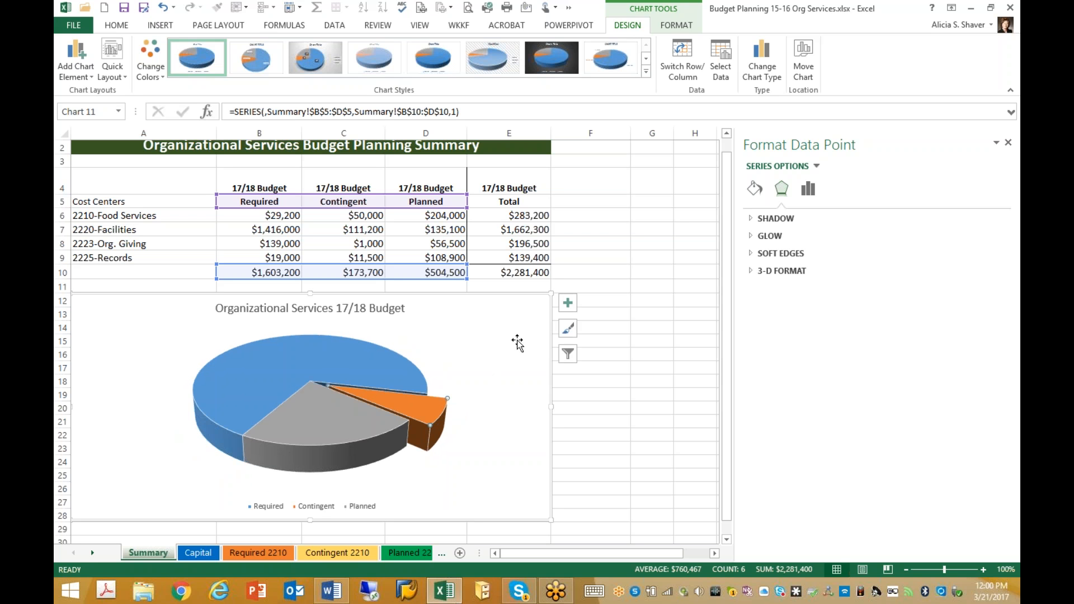
pyautogui.click(474, 338)
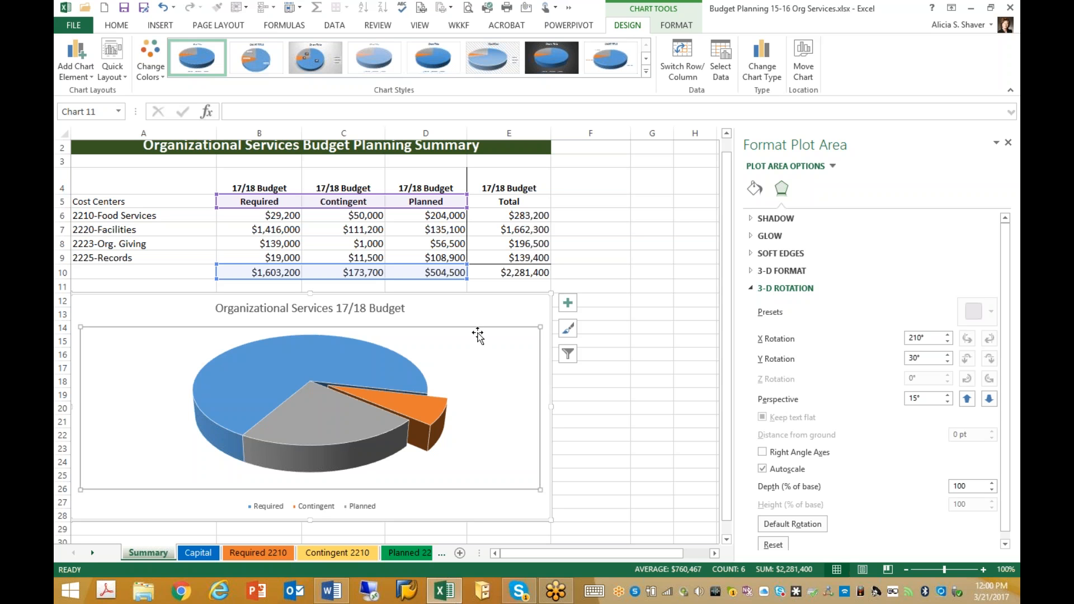
# Step: Add data labels to the chart as data callouts and remove the legend
pyautogui.click(569, 305)
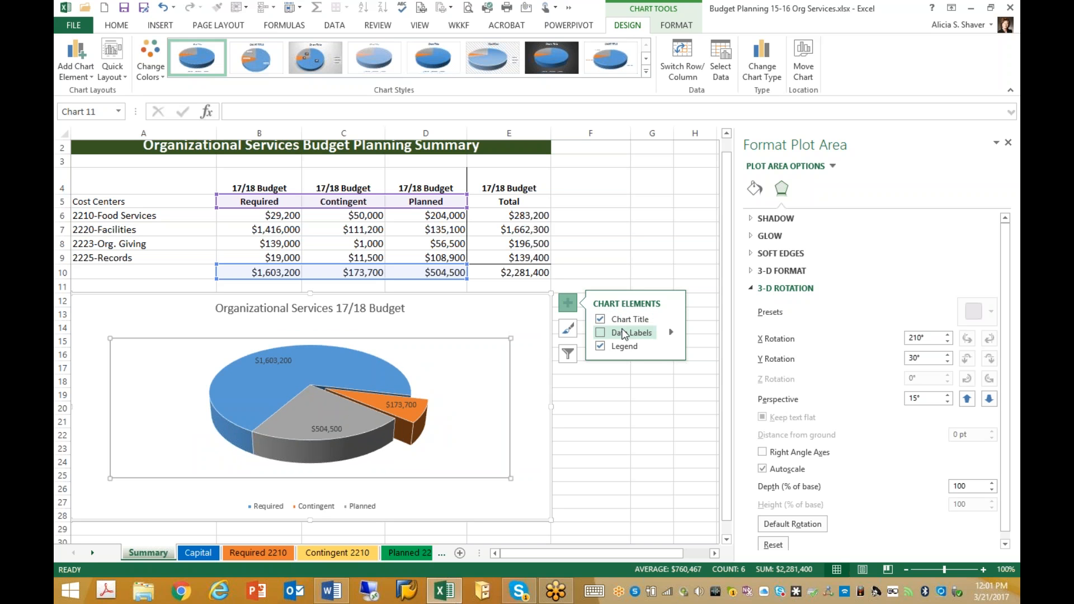
pyautogui.click(672, 334)
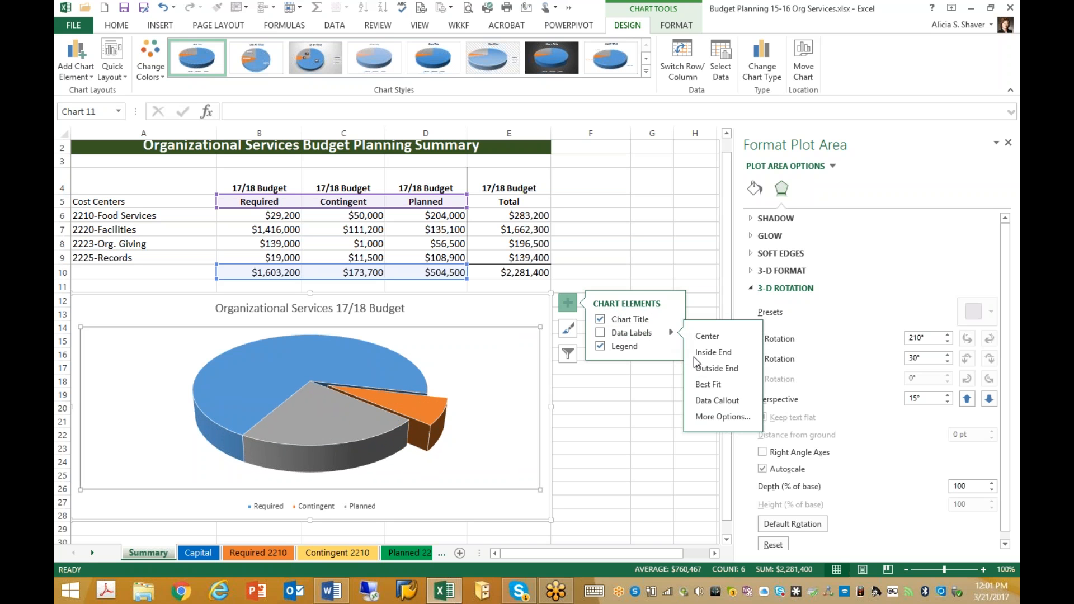
pyautogui.click(708, 400)
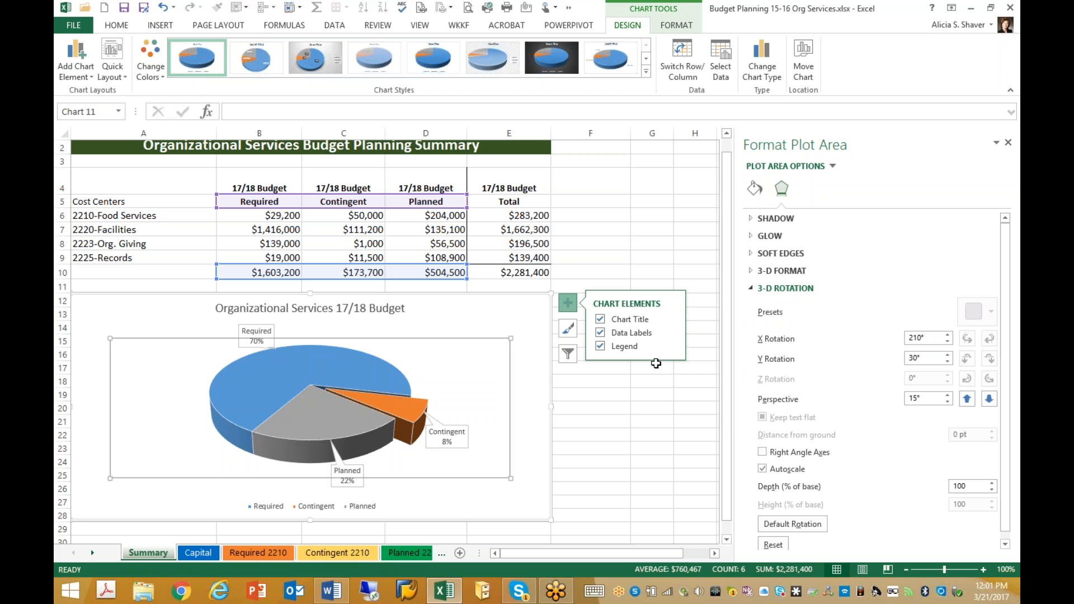
pyautogui.click(601, 347)
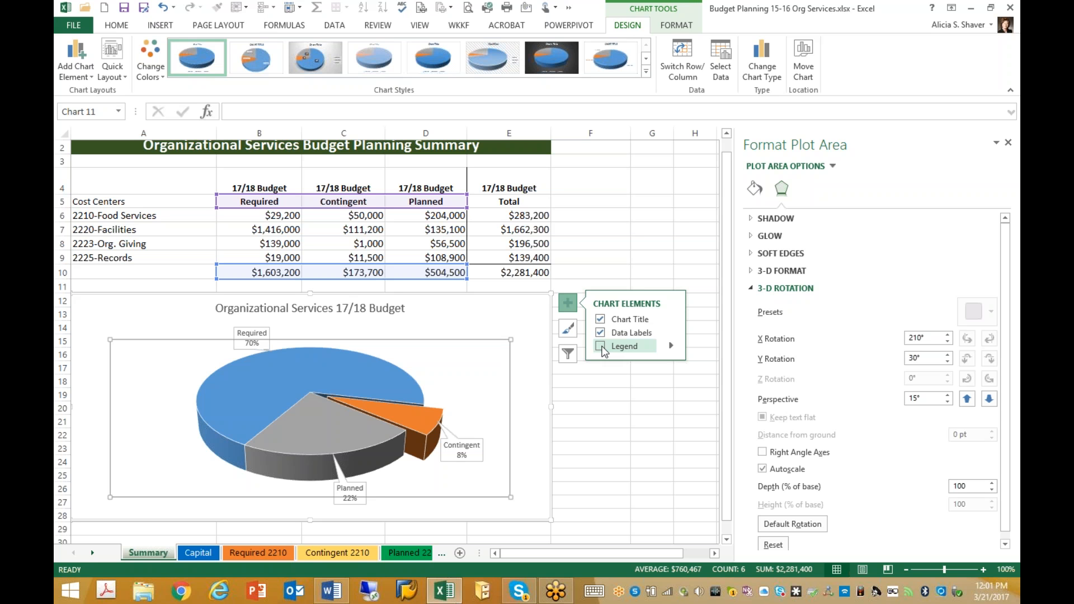
# Step: Apply the chart style with the light grey hatched background and the third Colorful palette of orange, yellow and green
pyautogui.click(568, 332)
pyautogui.click(568, 333)
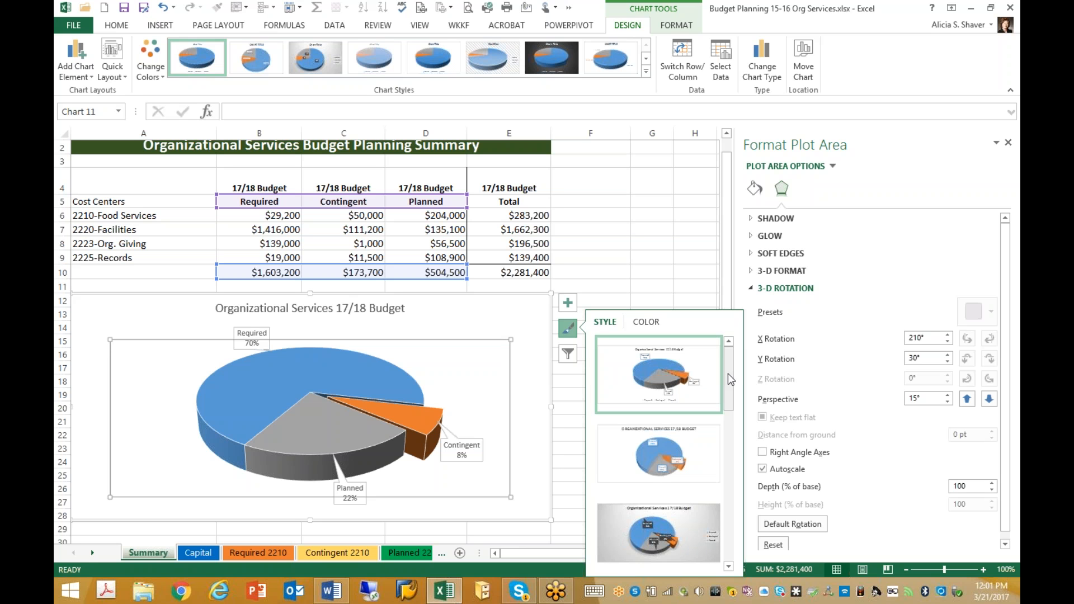
pyautogui.moveTo(728, 375); pyautogui.dragTo(713, 461)
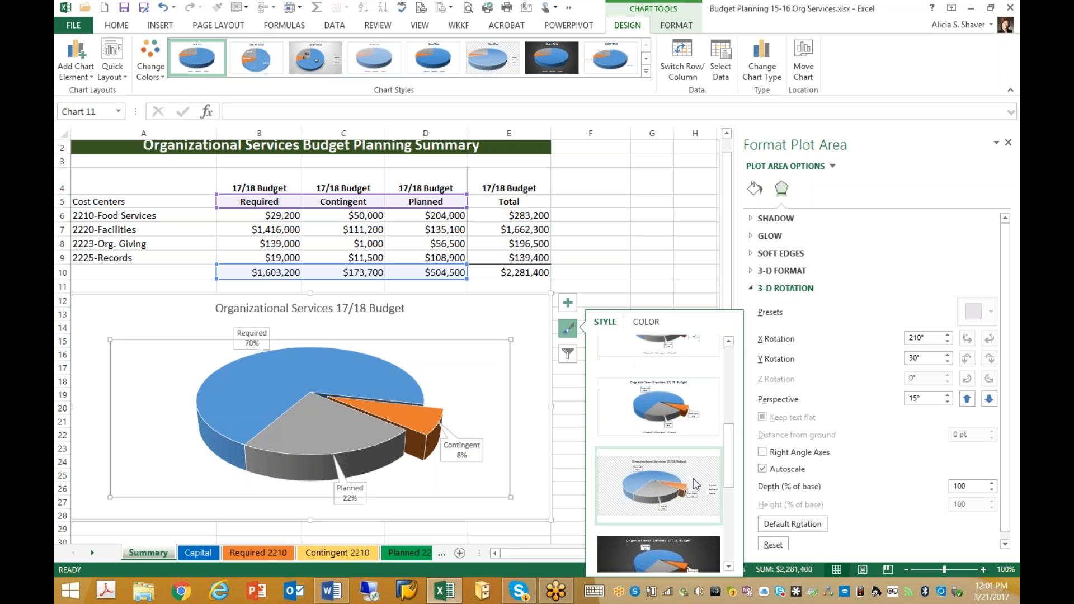
pyautogui.click(681, 493)
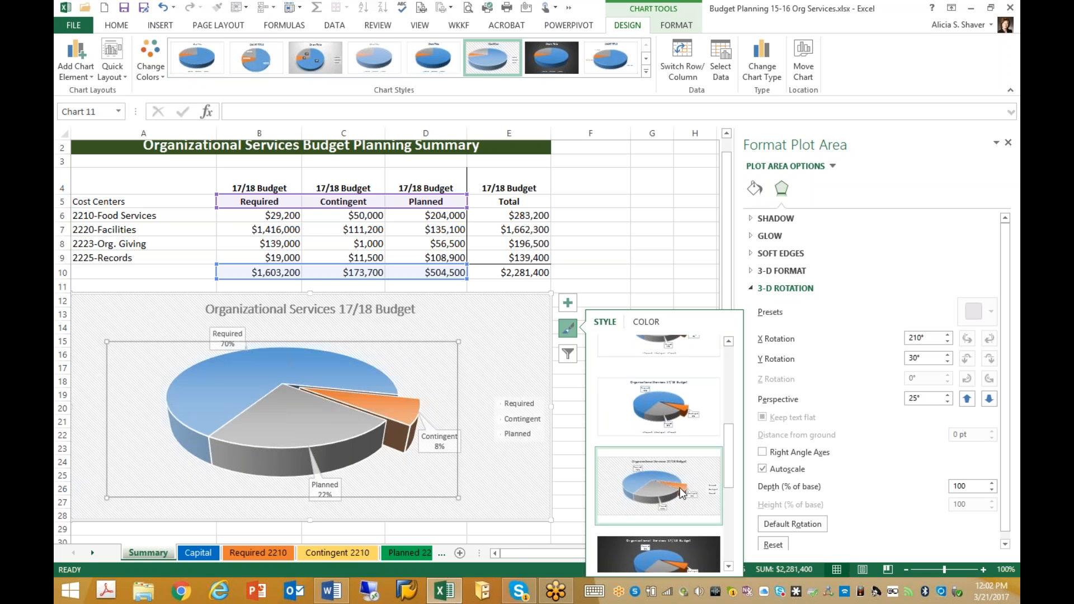
pyautogui.click(653, 324)
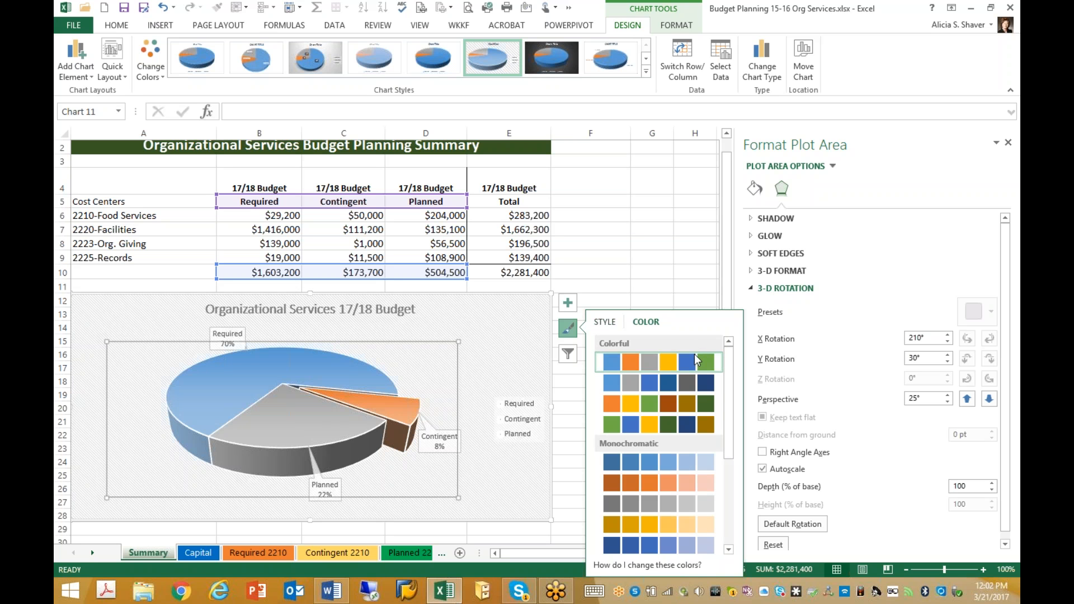
pyautogui.click(686, 400)
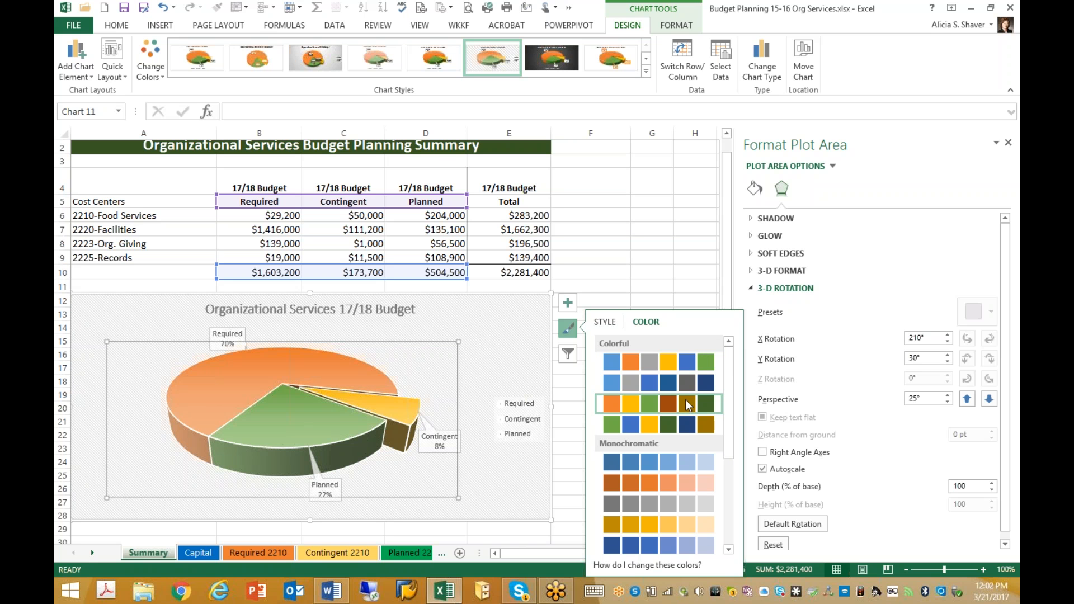
# Step: Turn off the legend in the restyled chart and save the workbook
pyautogui.click(568, 303)
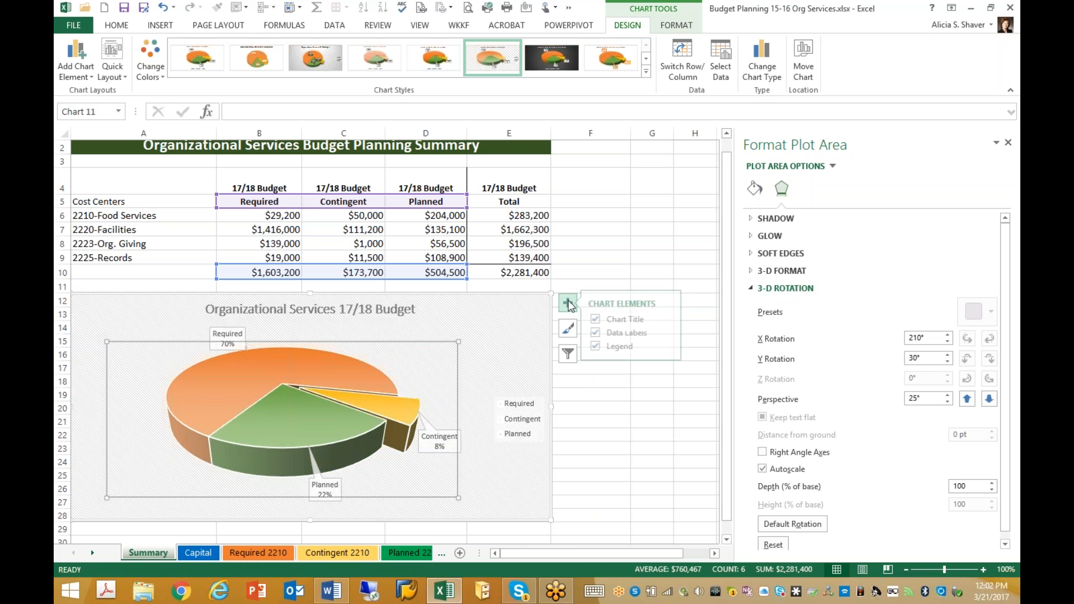
pyautogui.click(599, 346)
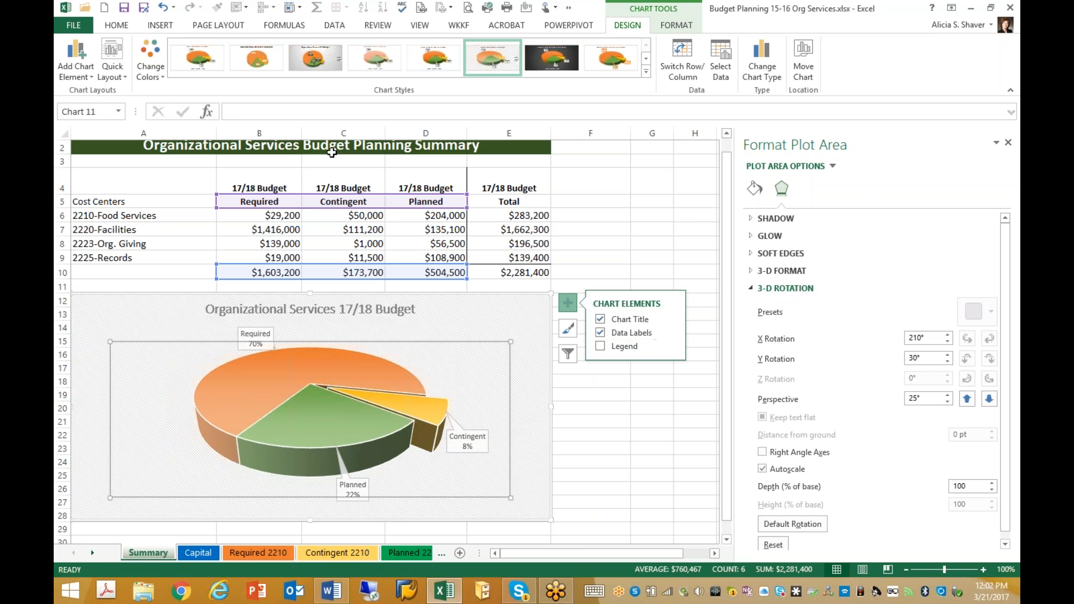
pyautogui.click(126, 10)
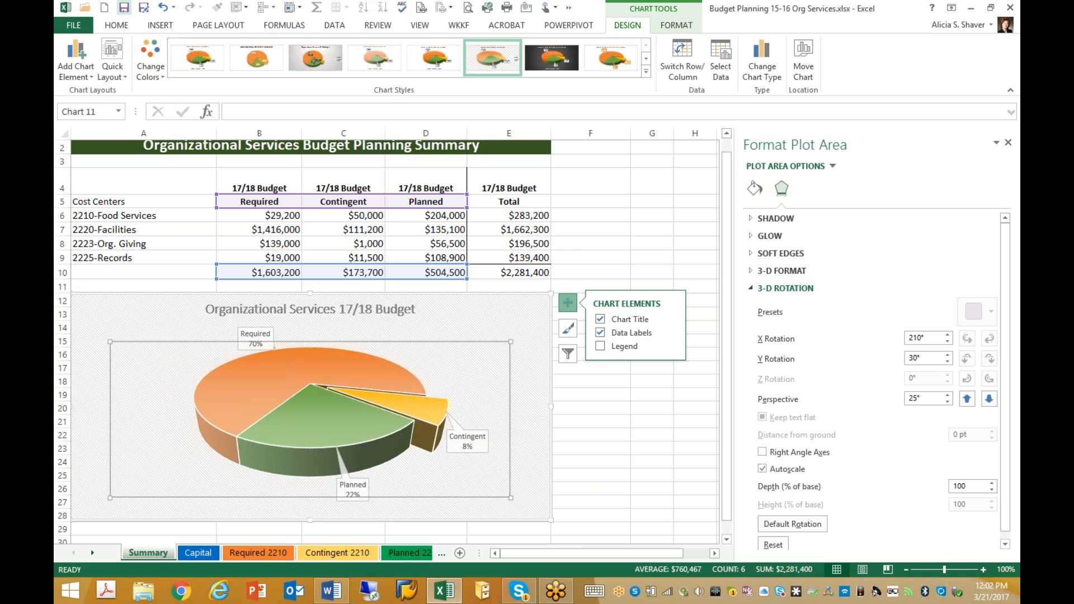